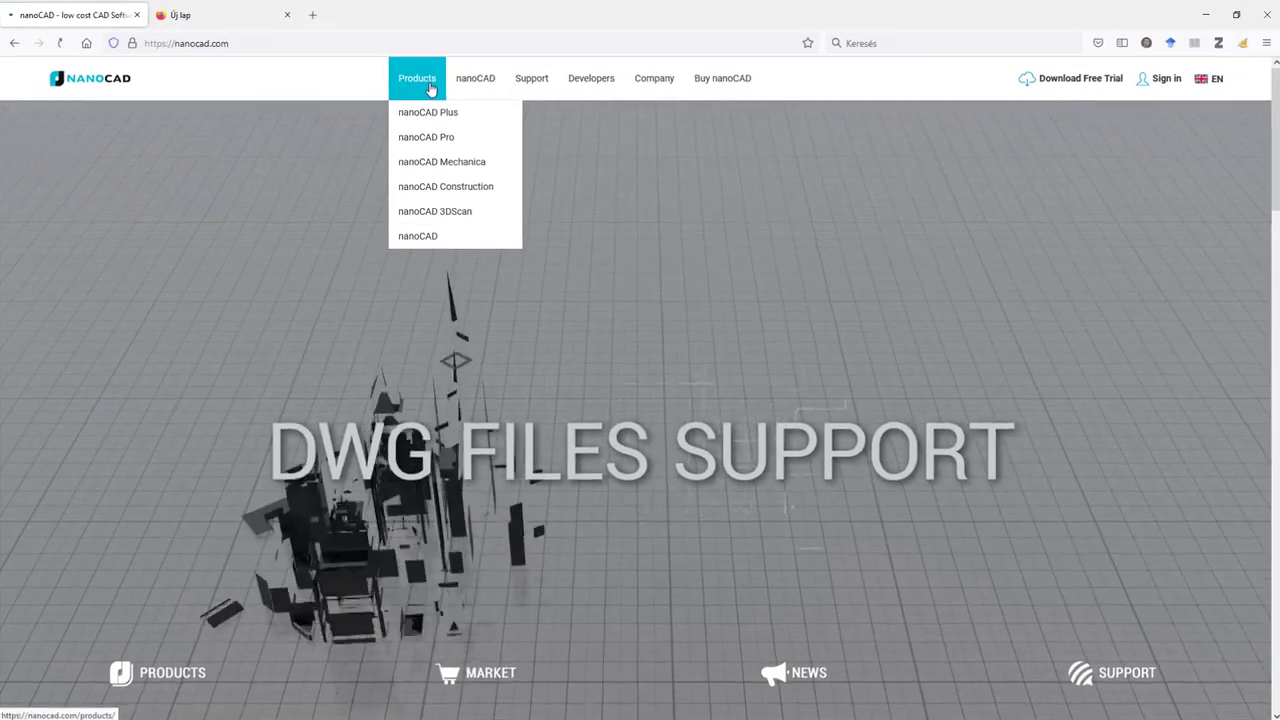
# Go to the nanoSoft Products page from the Products entry in the top navigation bar.
pyautogui.click(430, 90)
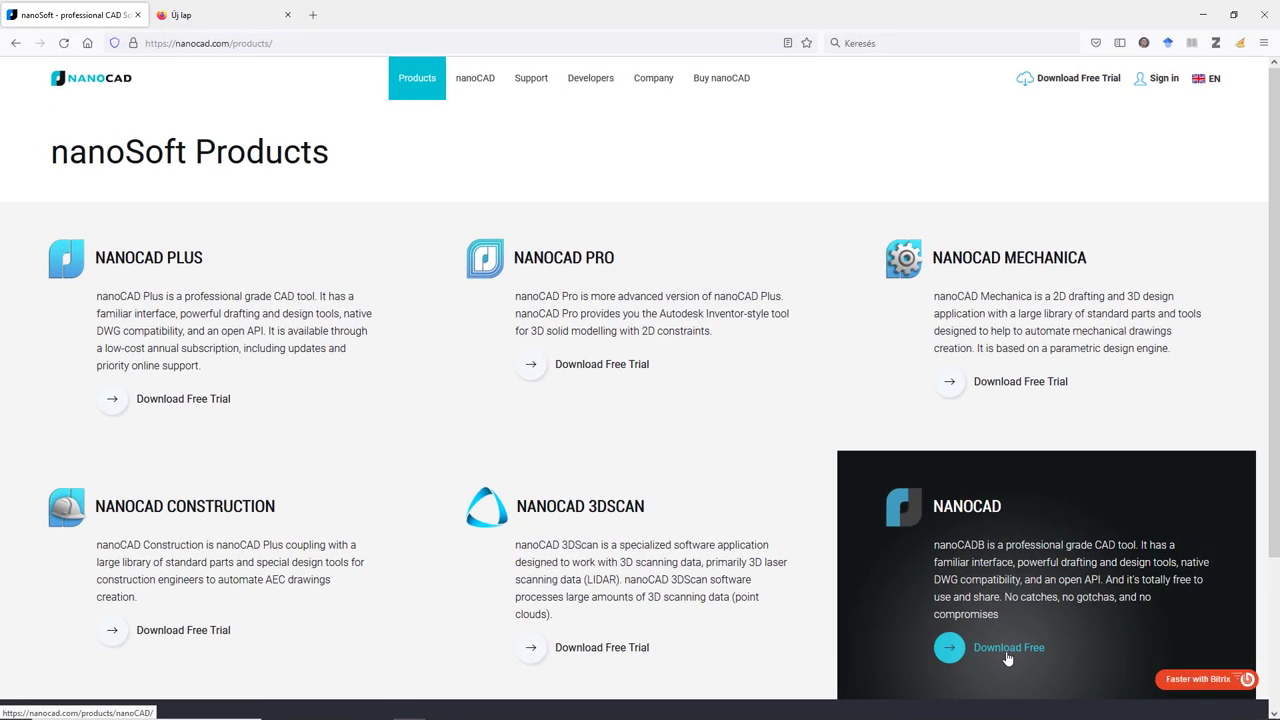
# Go to the free NANOCAD download page and scroll to the NANOCAD 5.0 X32 installer box.
pyautogui.click(1007, 650)
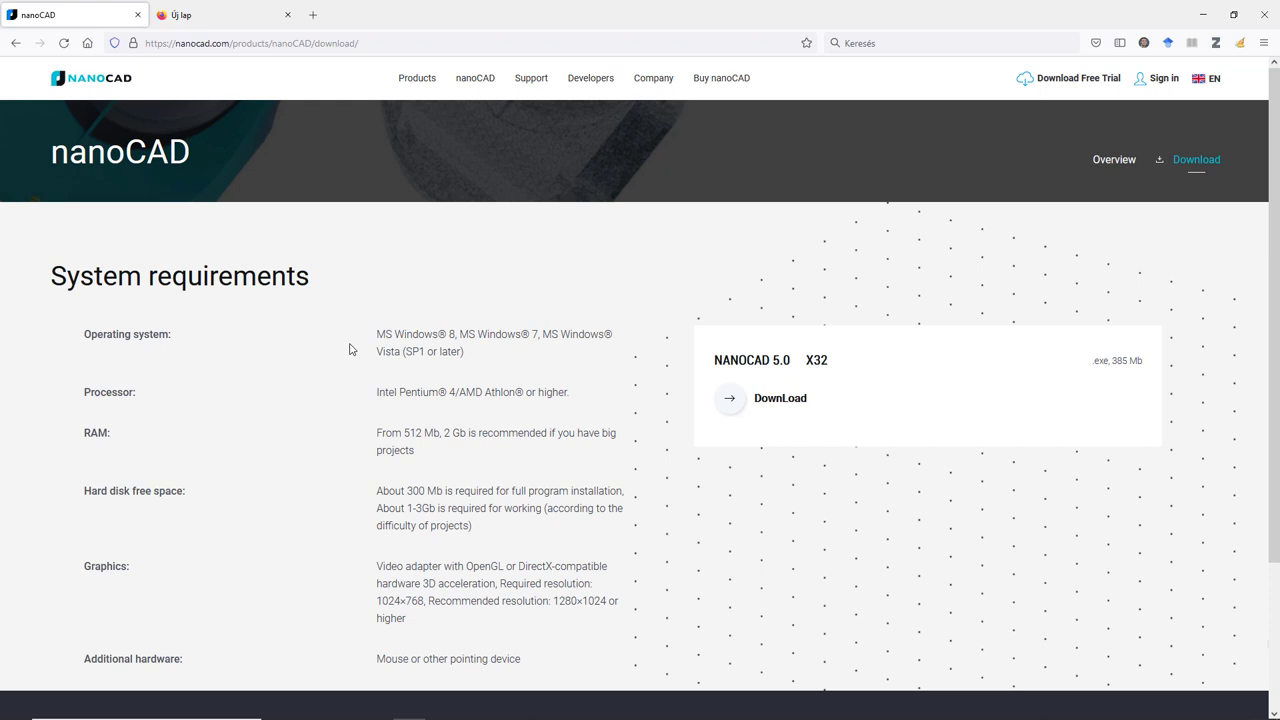
pyautogui.scroll(-1, 350, 348)
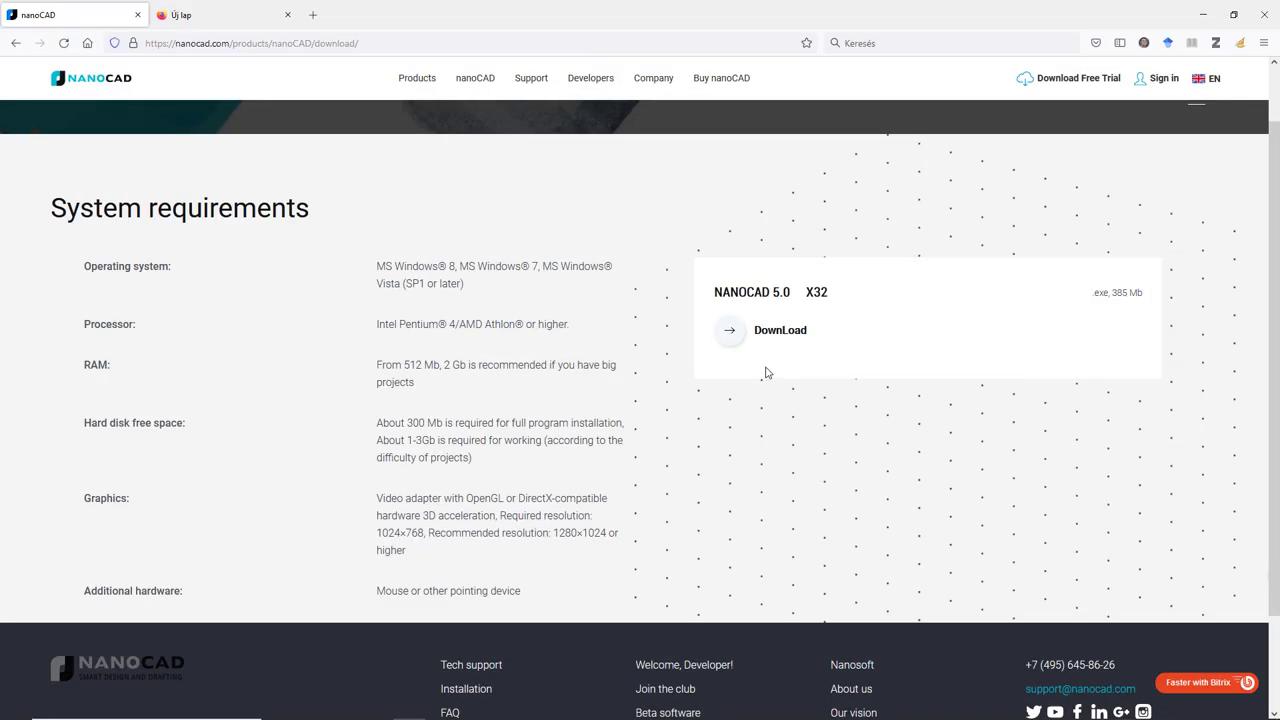
# Request the NANOCAD 5.0 X32 installer, submitting your name and e-mail in the download form.
pyautogui.click(767, 341)
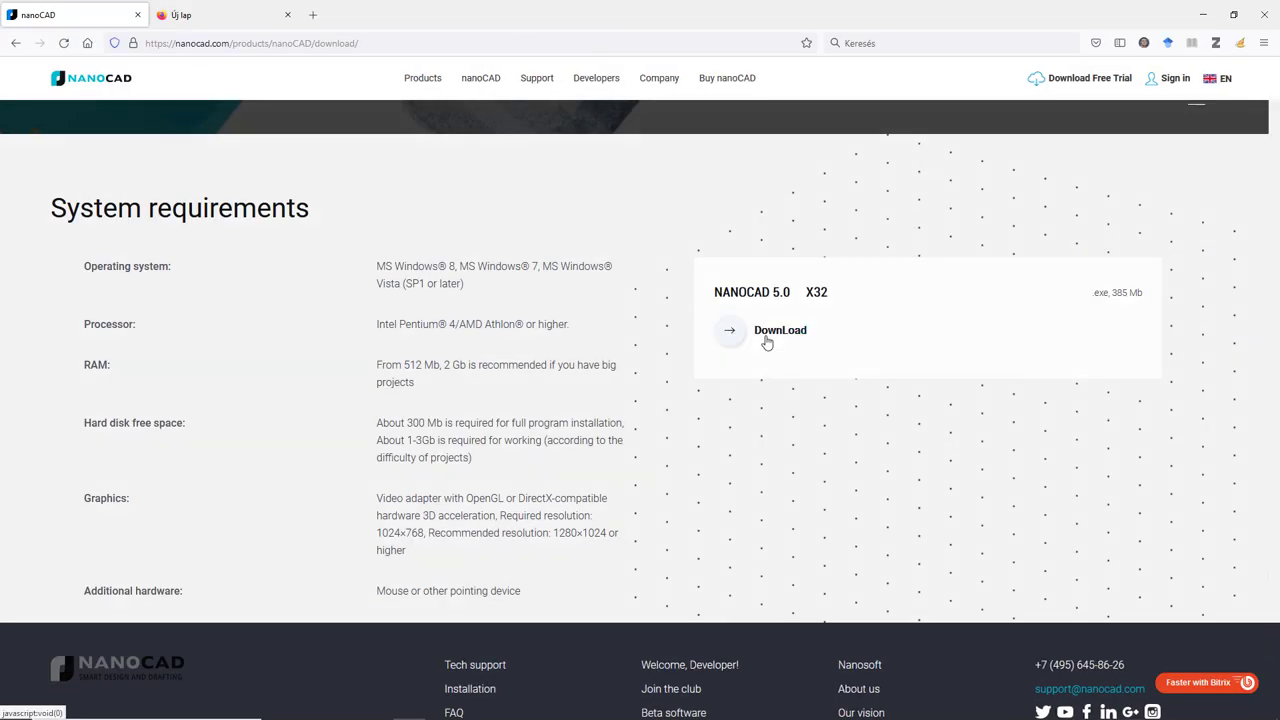
pyautogui.click(571, 192)
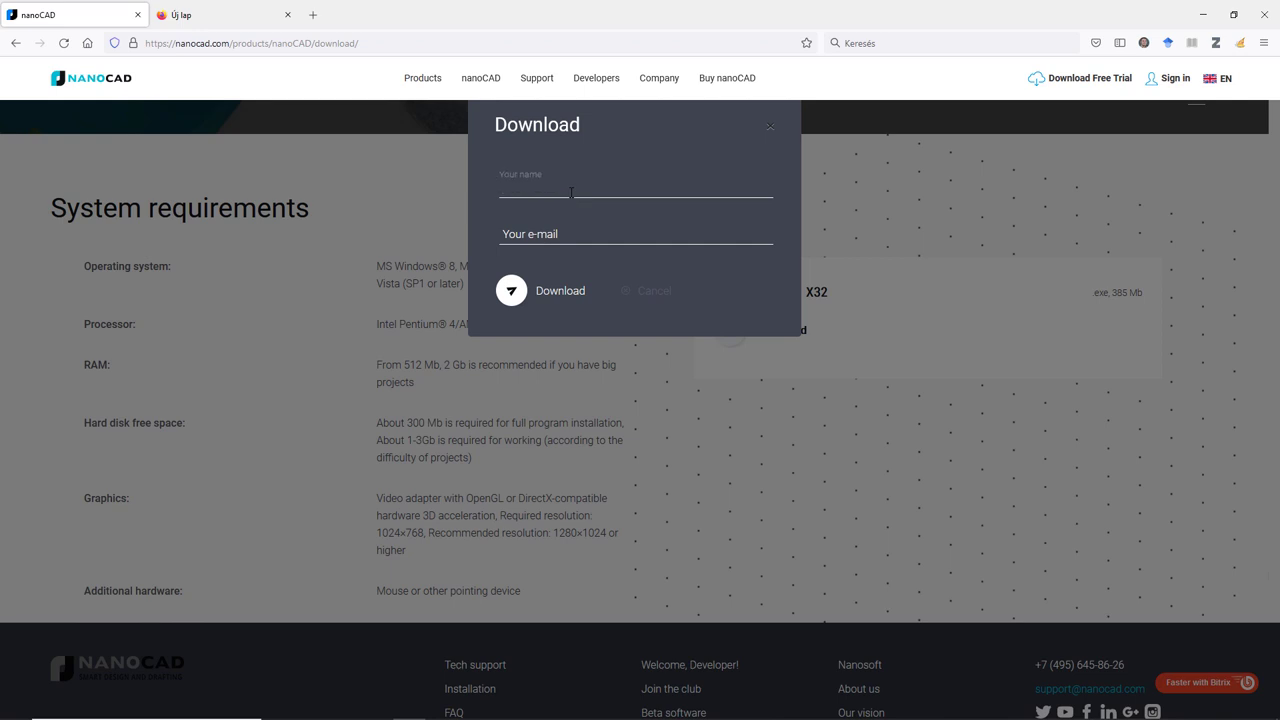
pyautogui.click(555, 231)
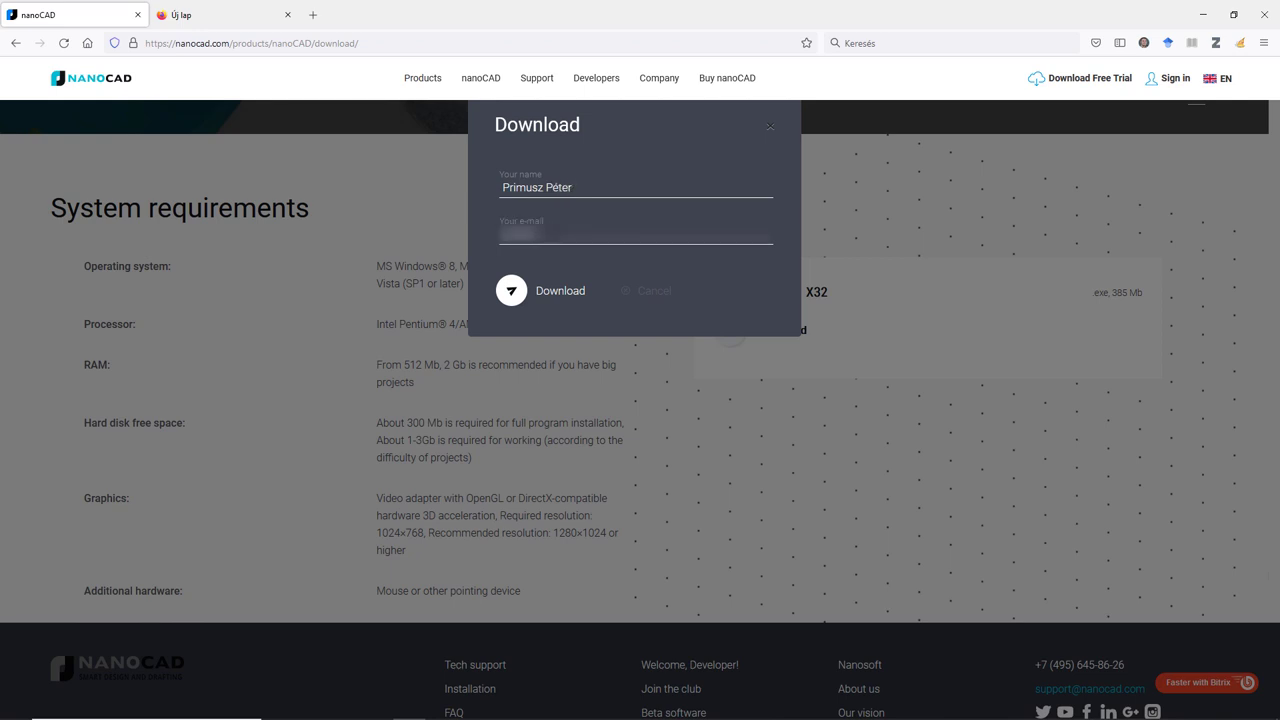
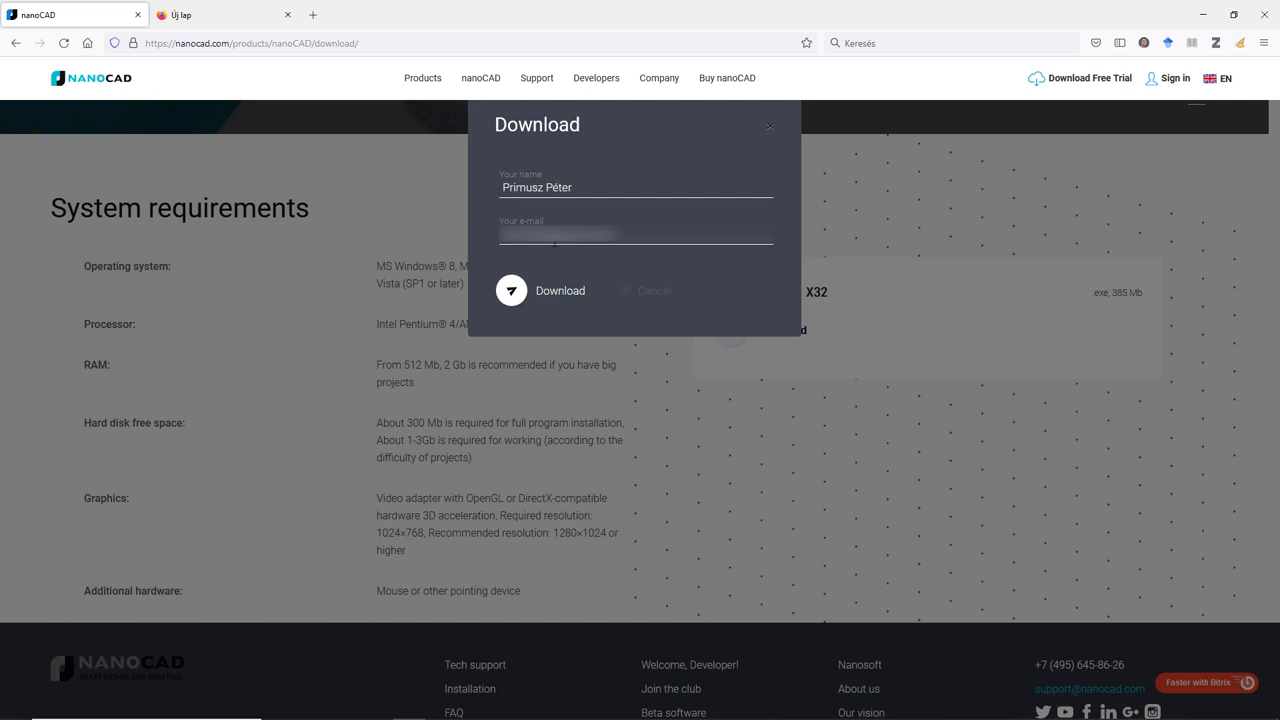
pyautogui.click(551, 292)
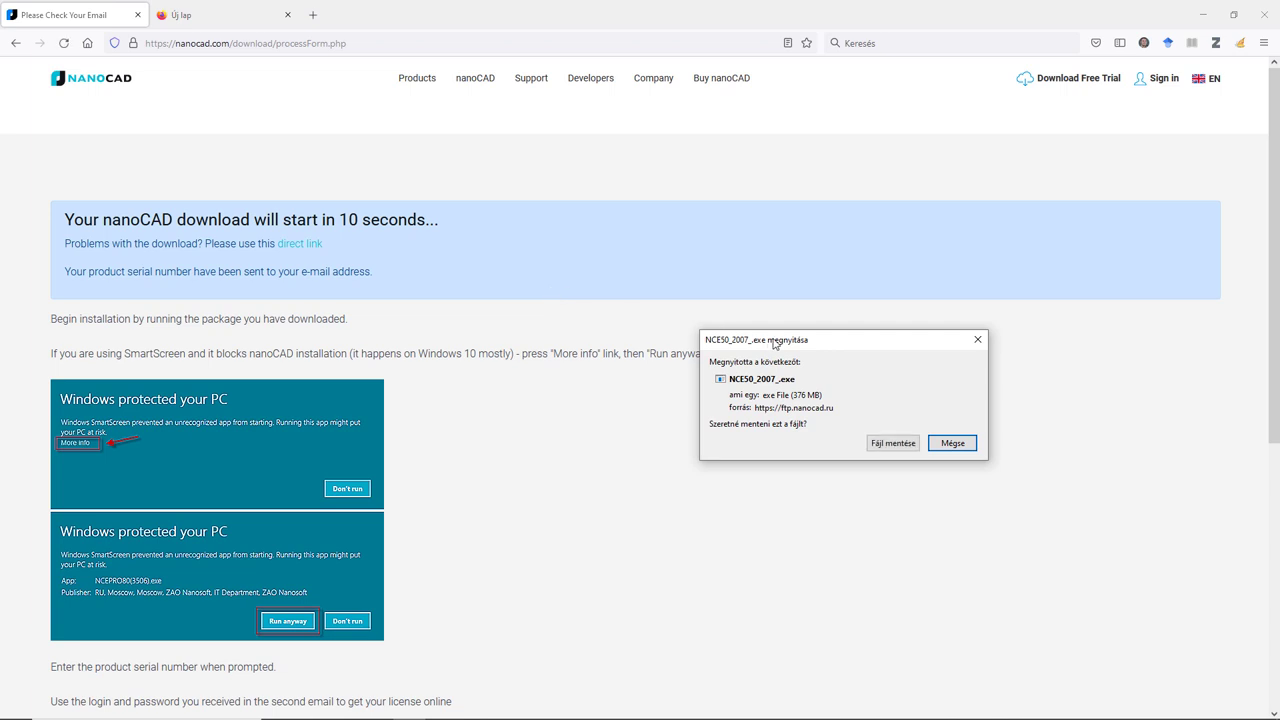
# Save the NCE50_2007_.exe installer to disk.
pyautogui.moveTo(770, 345); pyautogui.dragTo(620, 236)
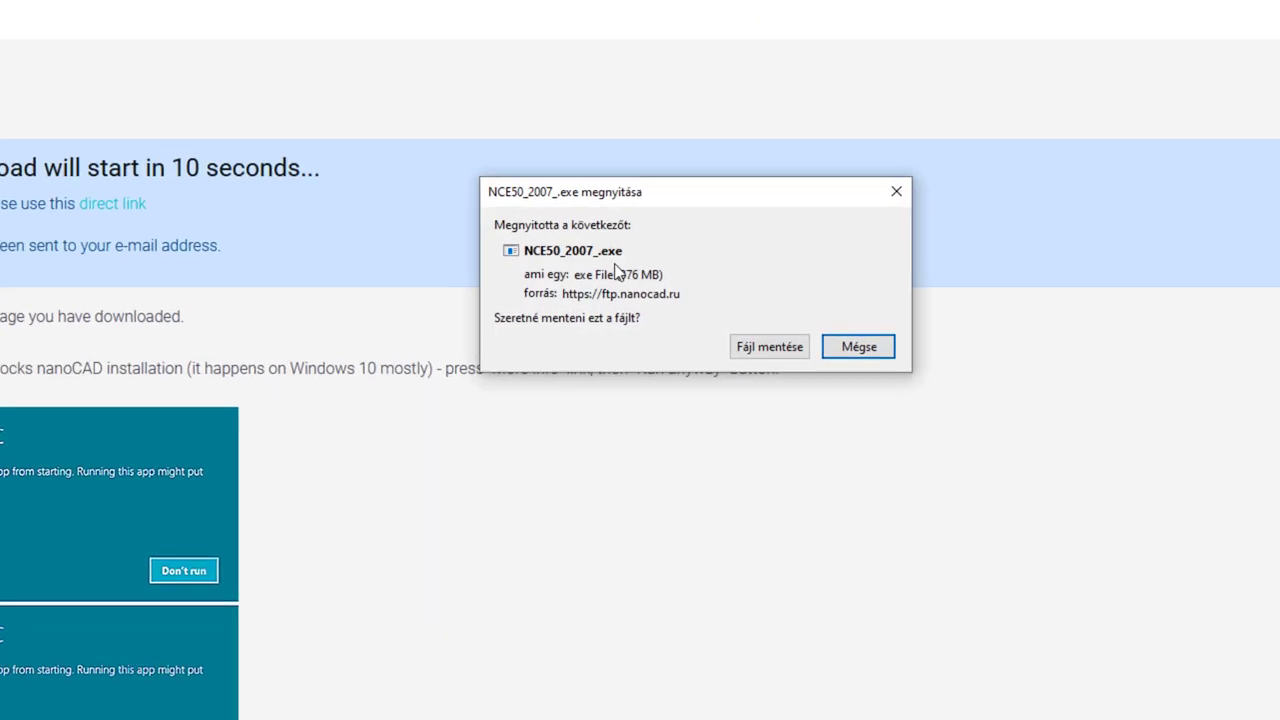
pyautogui.click(775, 352)
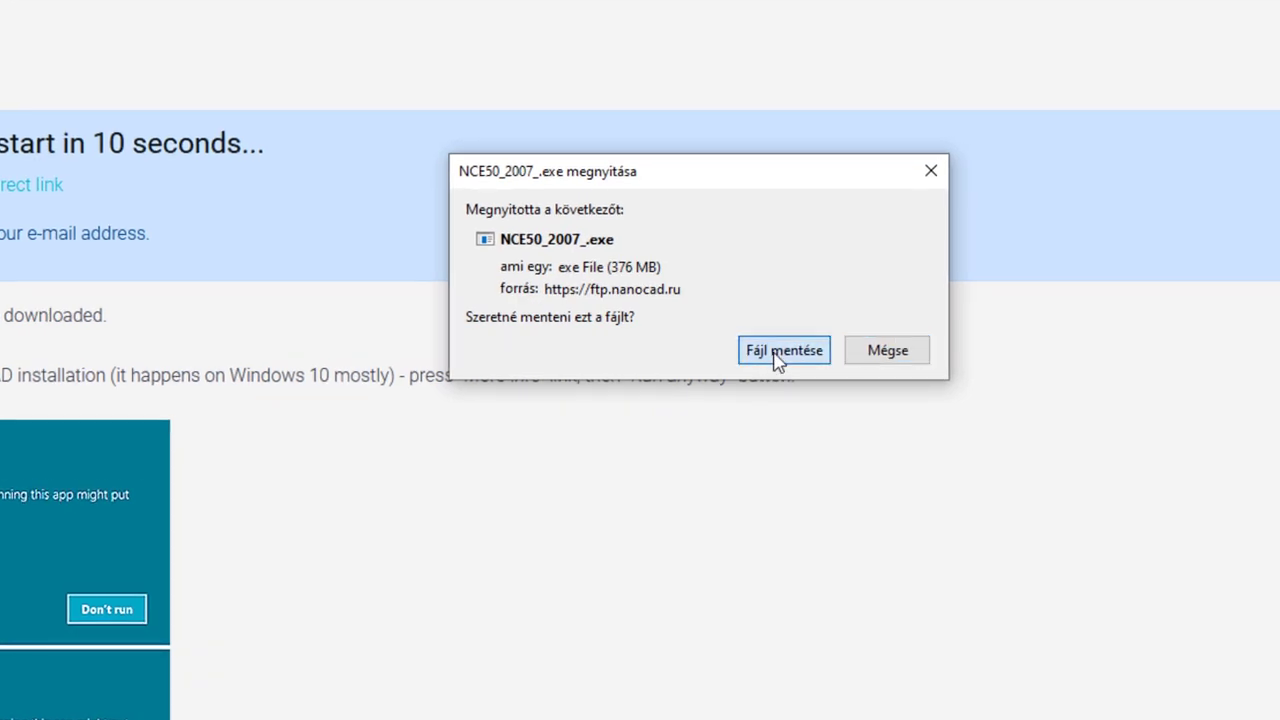
pyautogui.click(777, 356)
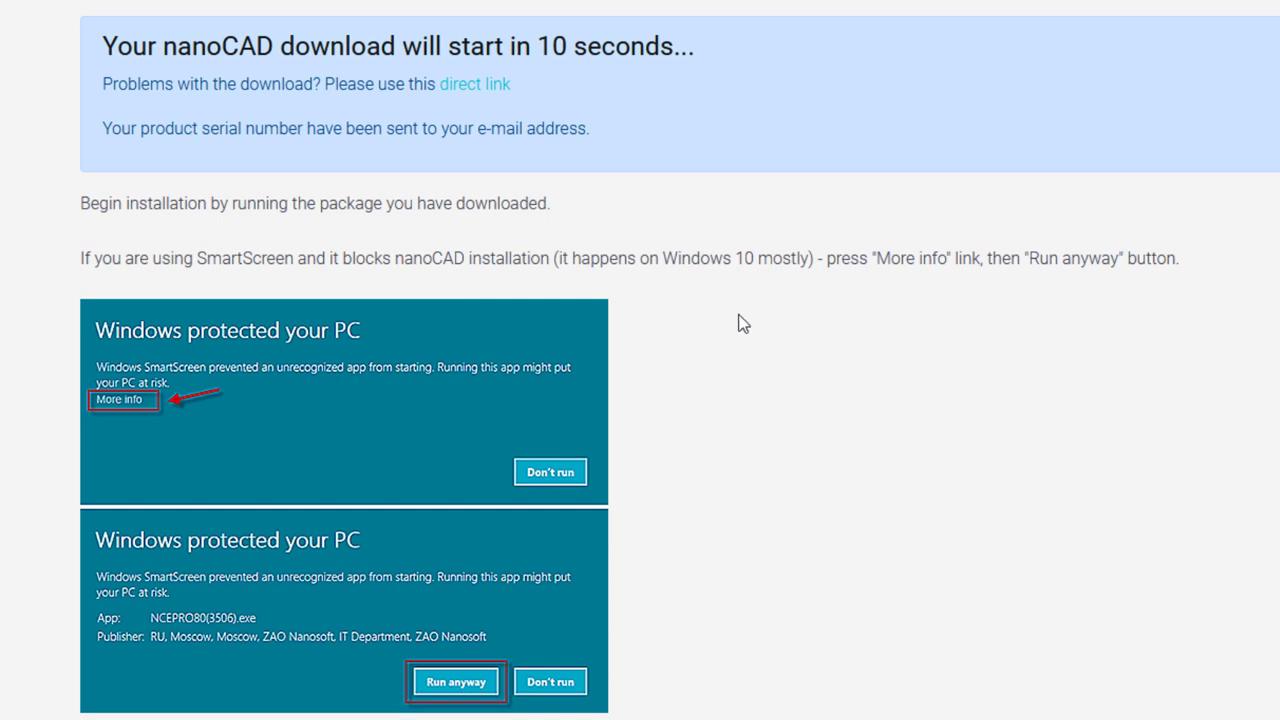
# Read through the installation instructions on the confirmation page.
pyautogui.scroll(-1, 723, 320)
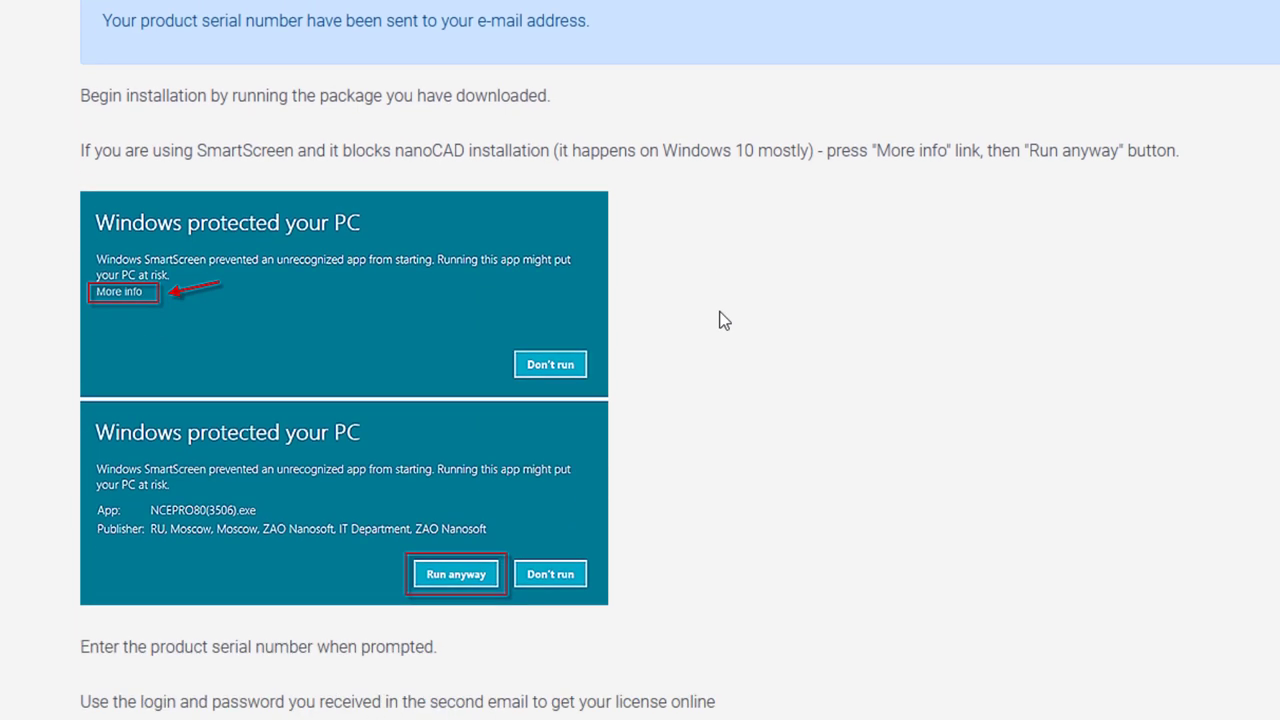
pyautogui.scroll(-1, 723, 320)
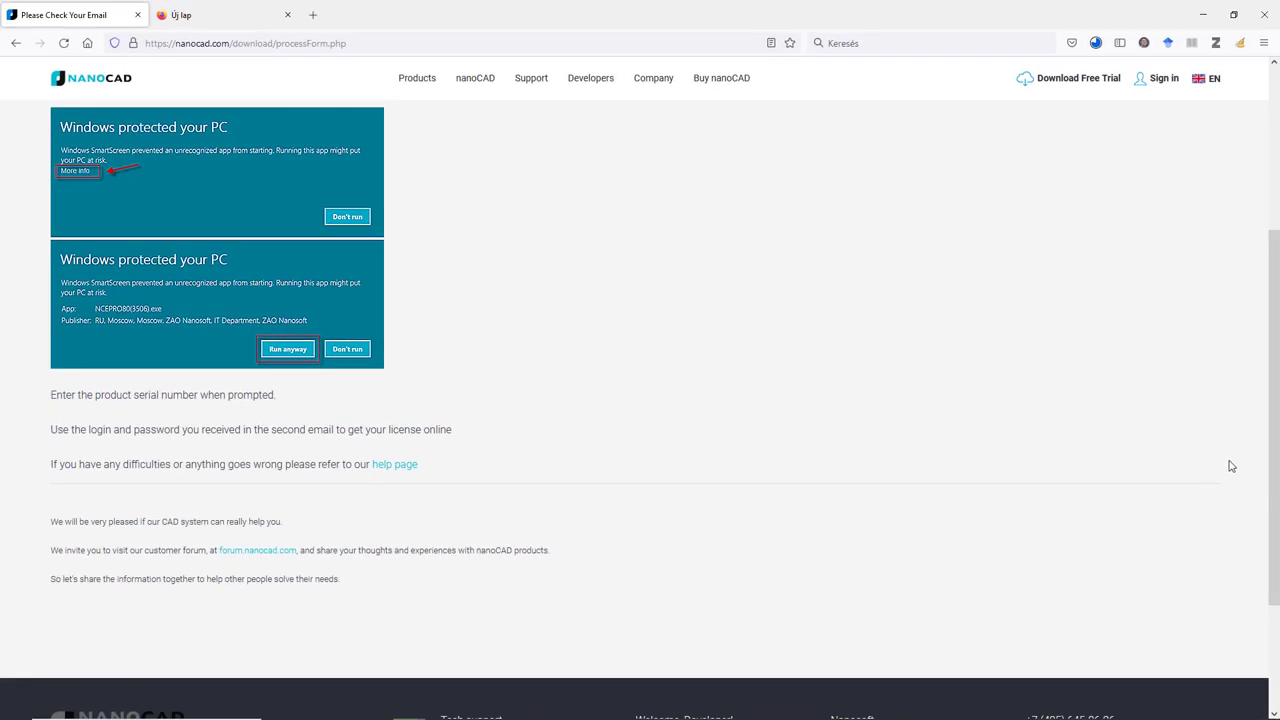
pyautogui.moveTo(1274, 463); pyautogui.dragTo(1275, 520)
pyautogui.scroll(3, 1152, 436)
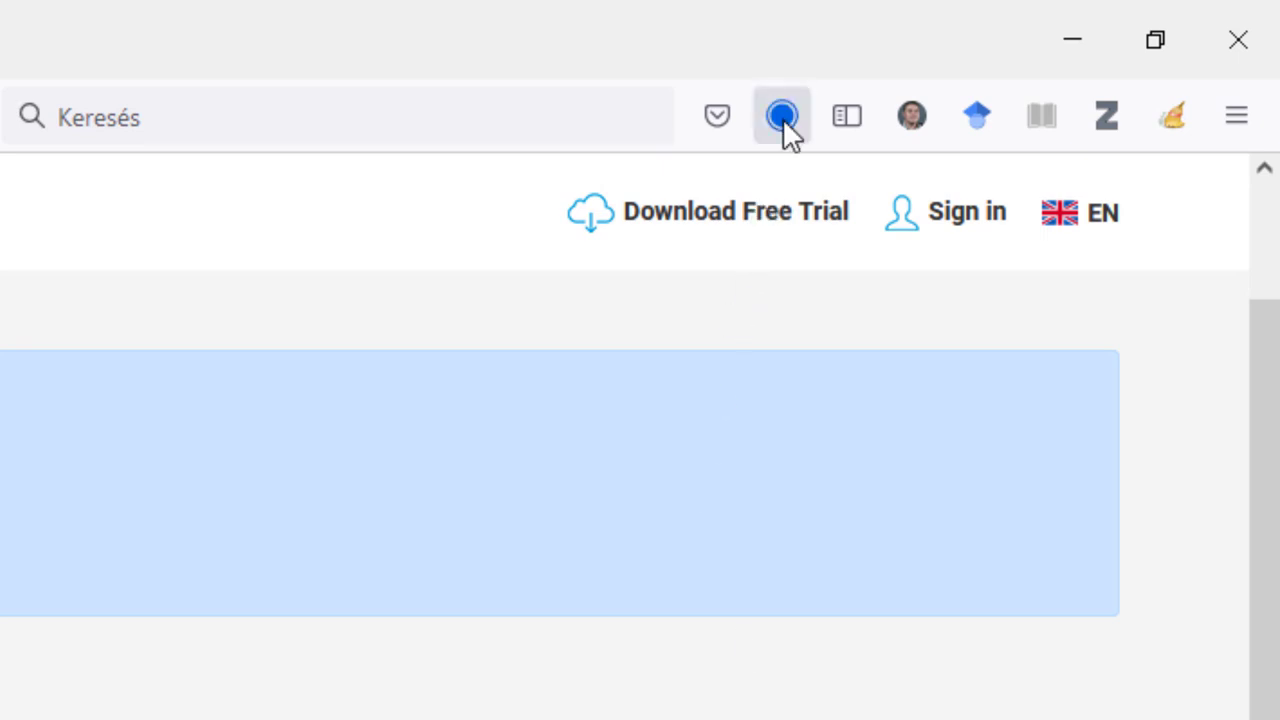
# Run NCE50_2007_.exe from Firefox downloads and accept the nanoCAD 5.0 licence agreement.
pyautogui.click(782, 118)
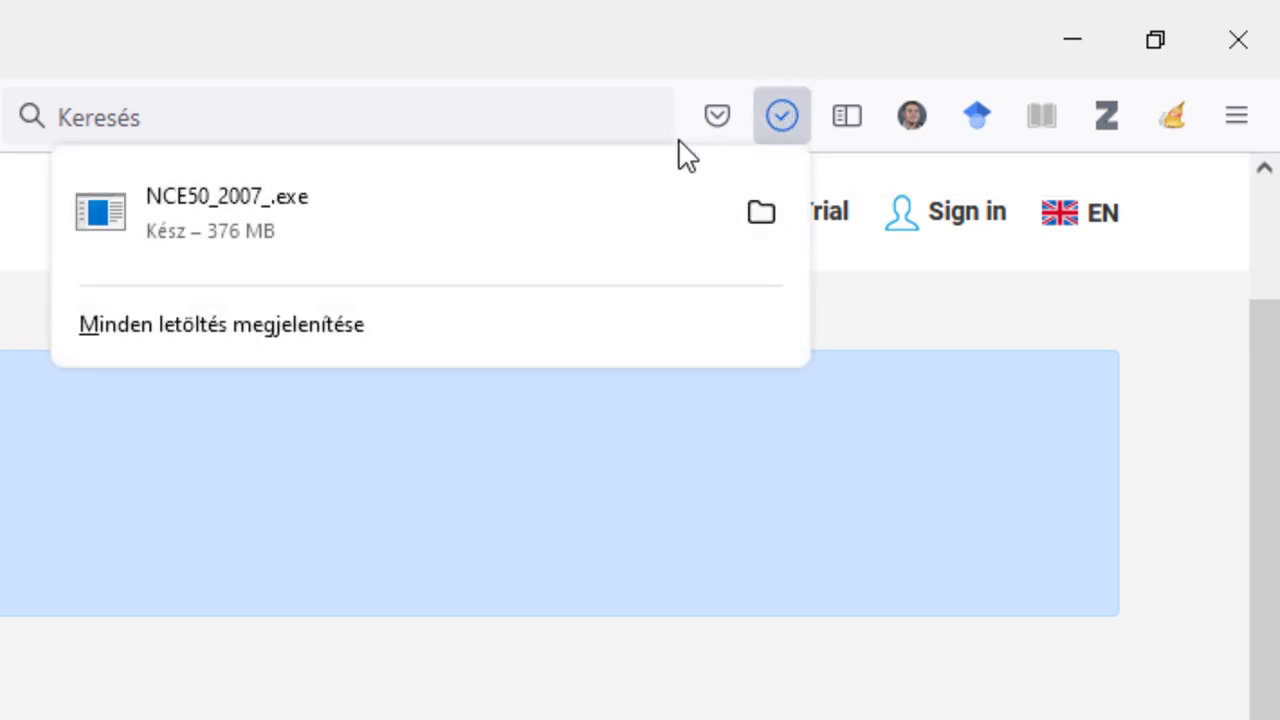
pyautogui.click(314, 227)
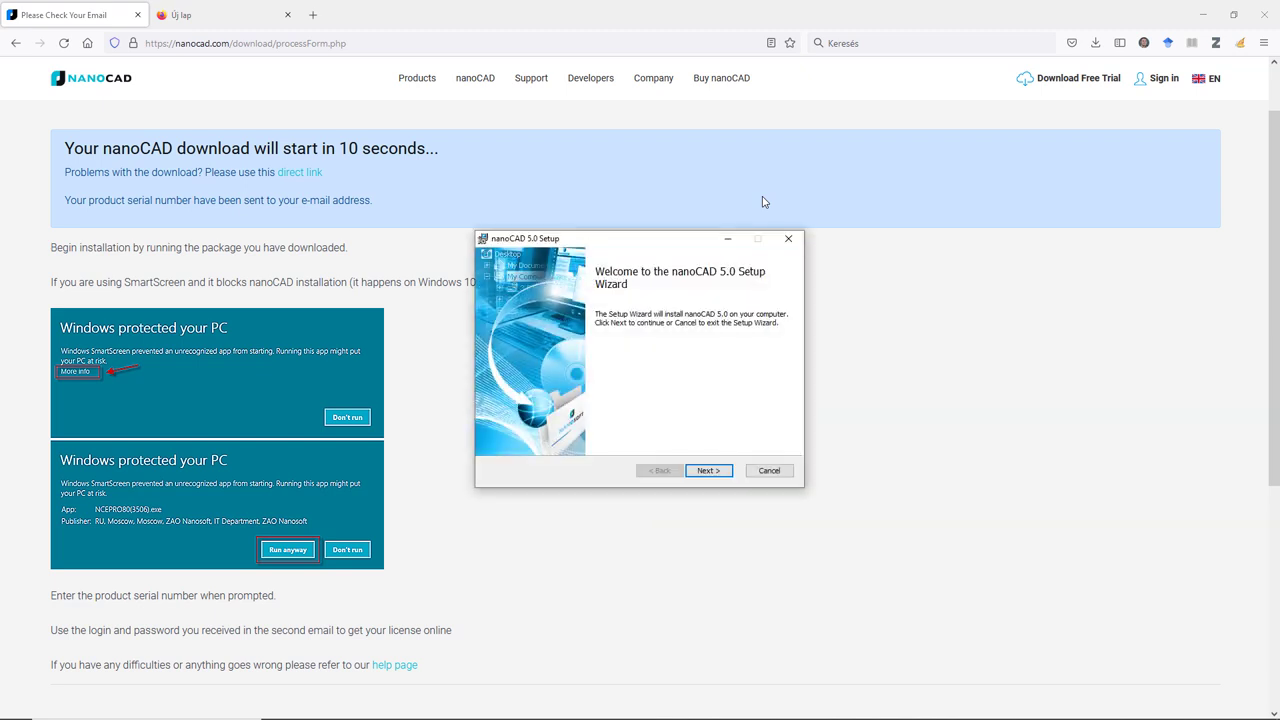
pyautogui.click(713, 471)
pyautogui.click(567, 441)
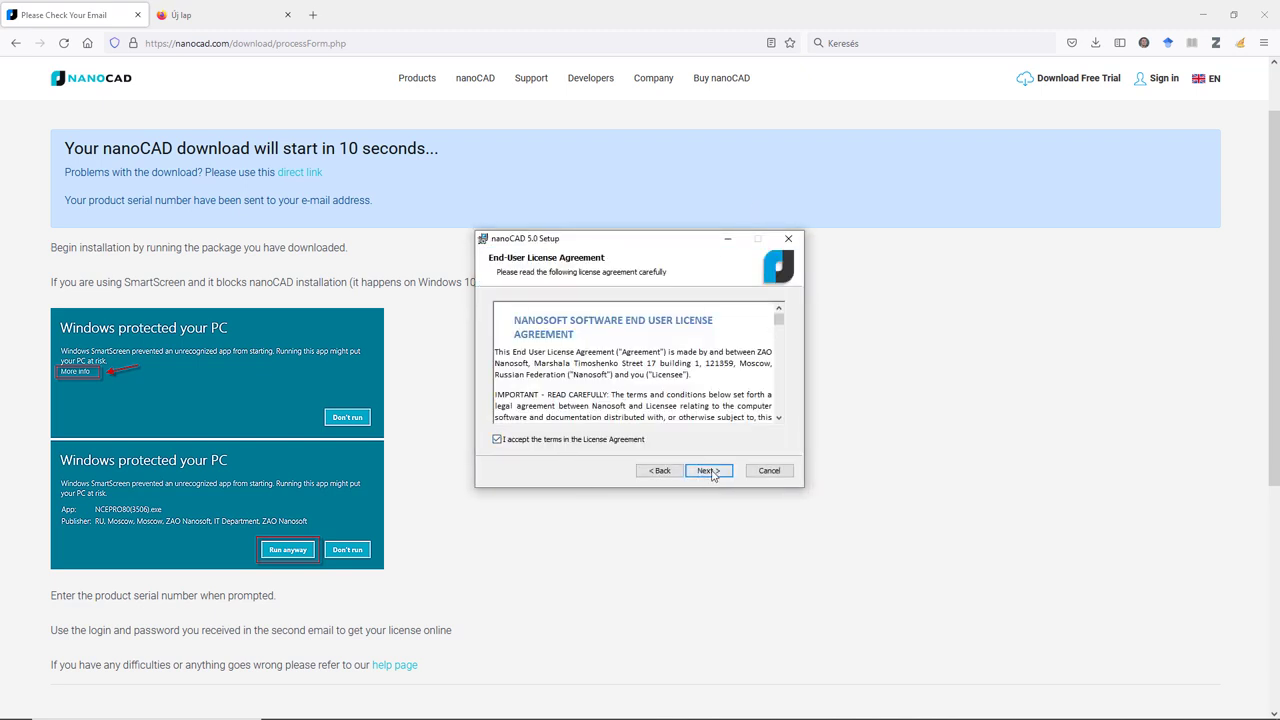
pyautogui.click(711, 472)
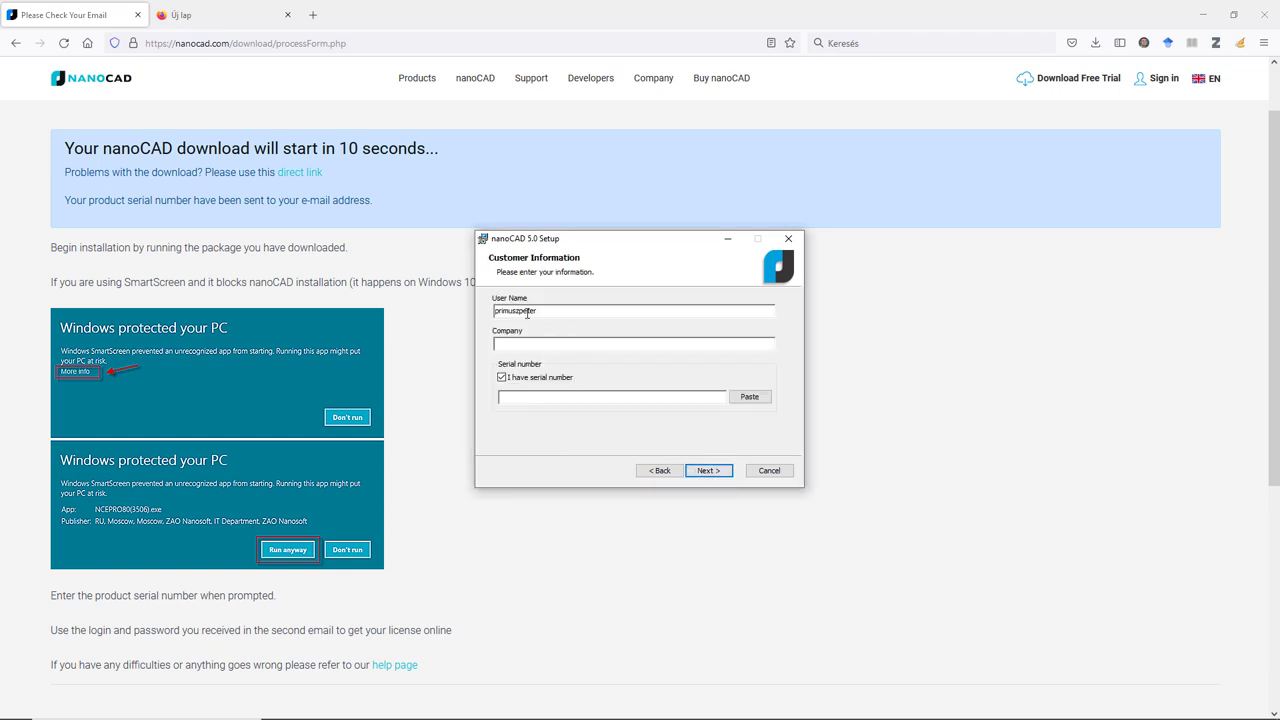
# Enter Home as the company name on the Customer Information page.
pyautogui.moveTo(559, 311); pyautogui.dragTo(489, 307)
pyautogui.click(524, 345)
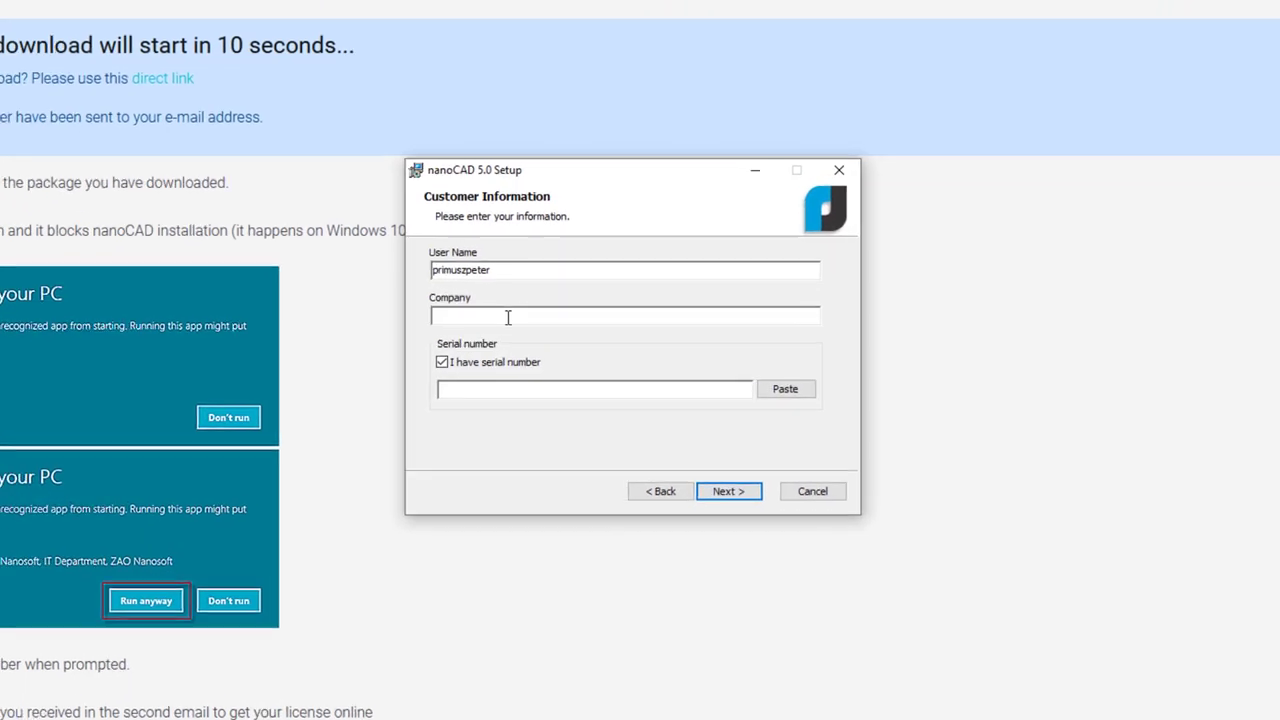
pyautogui.write('hom')
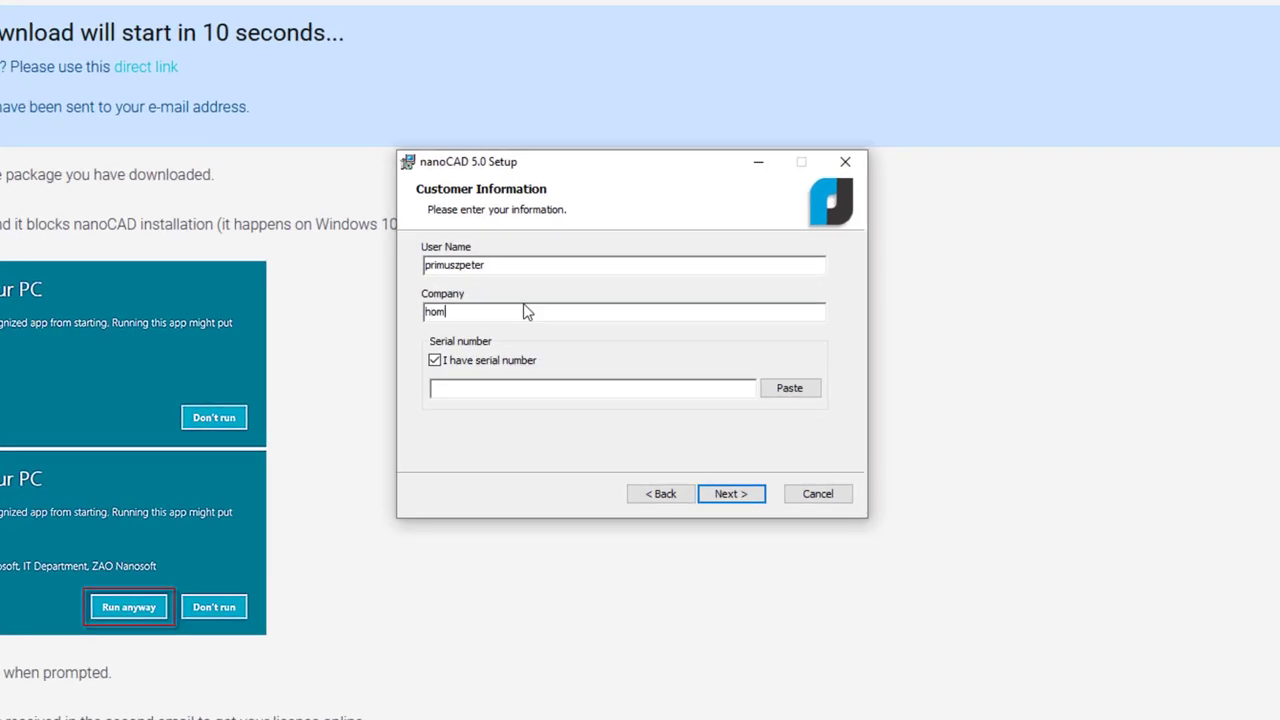
pyautogui.write('e')
pyautogui.press('Left')
pyautogui.press('Left')
pyautogui.press('Left')
pyautogui.press('BackSpace')
pyautogui.write('H')
# Enter the product serial number and continue to the Destination Folder step.
pyautogui.click(543, 388)
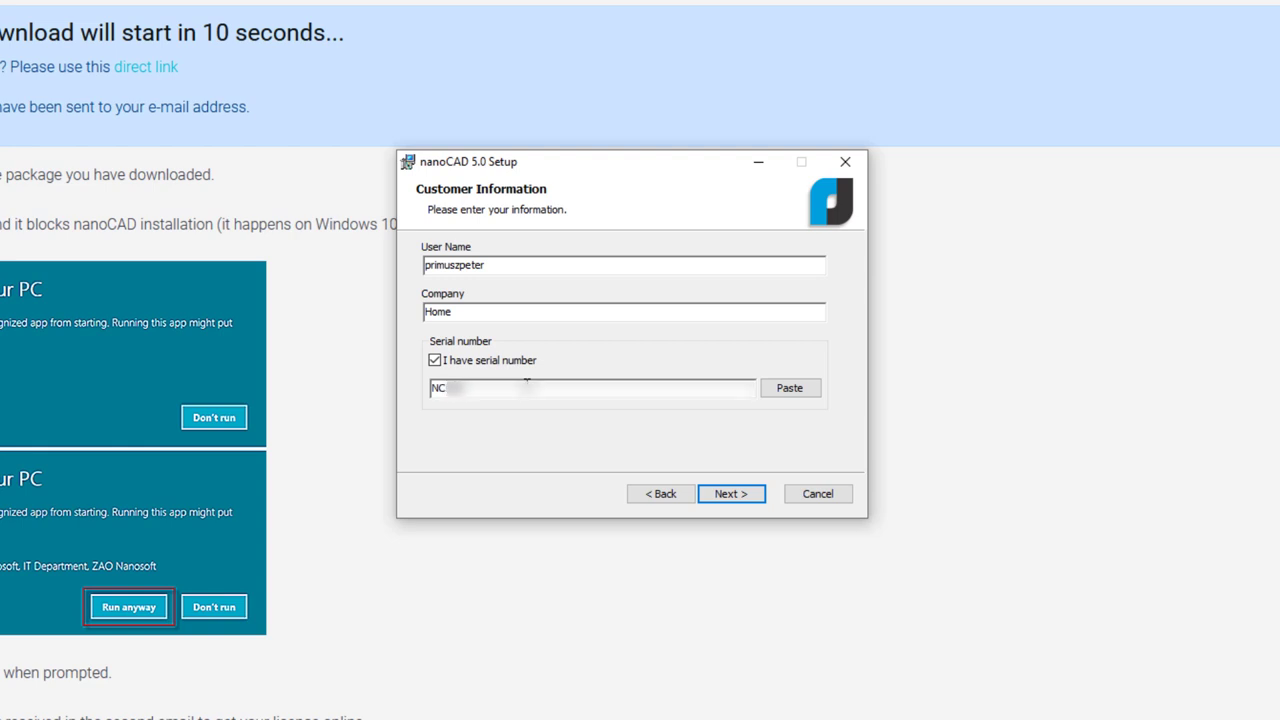
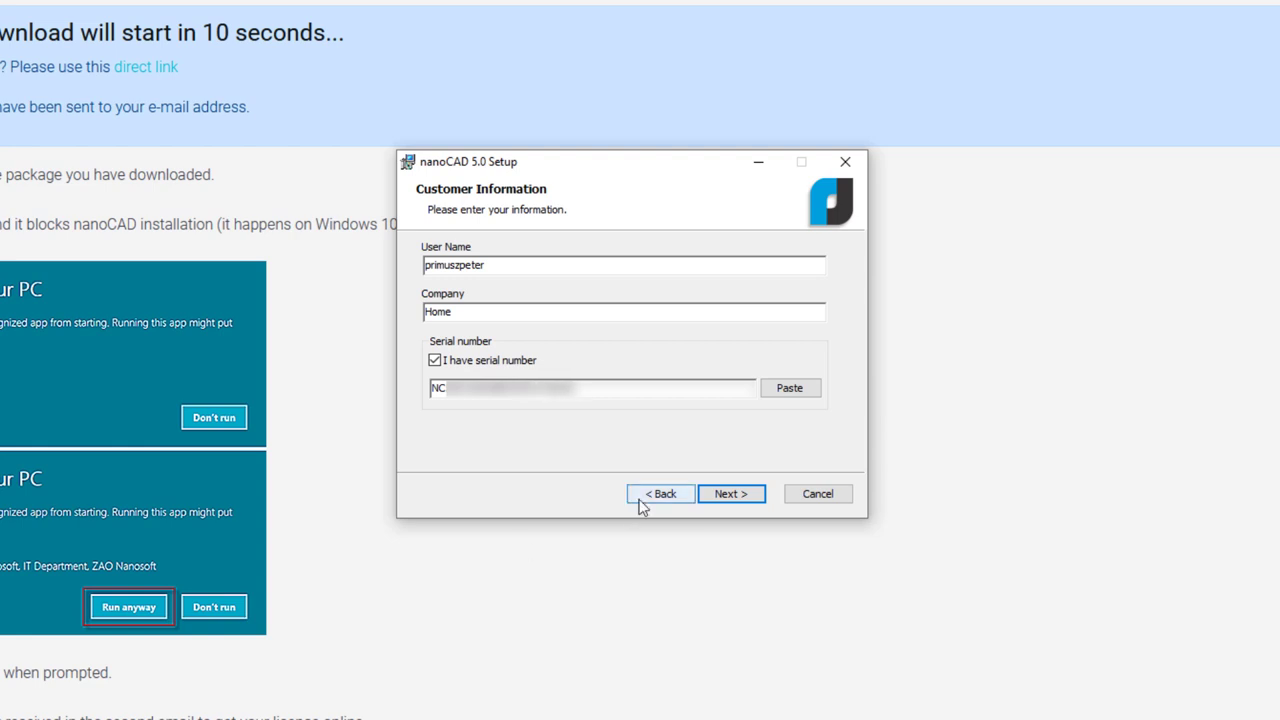
pyautogui.click(733, 494)
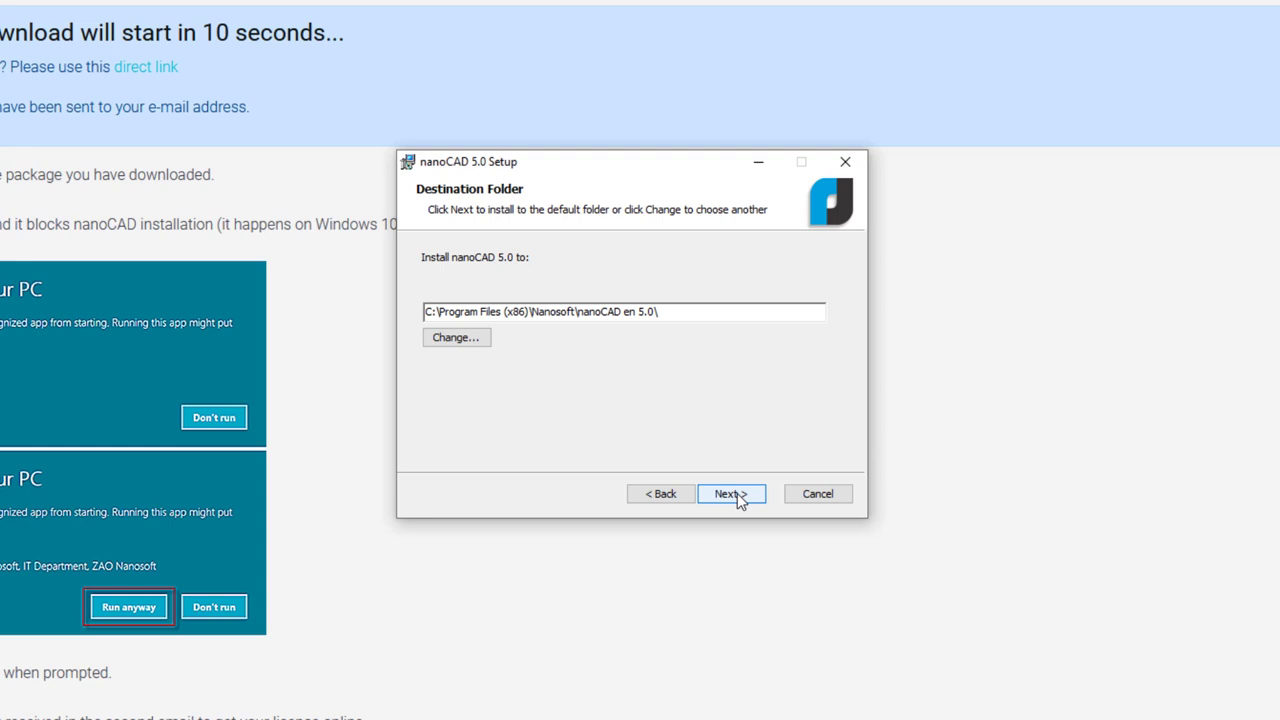
# Keep the default install folder, associate .dwg/.dwt files, and install nanoCAD 5.0.
pyautogui.click(737, 493)
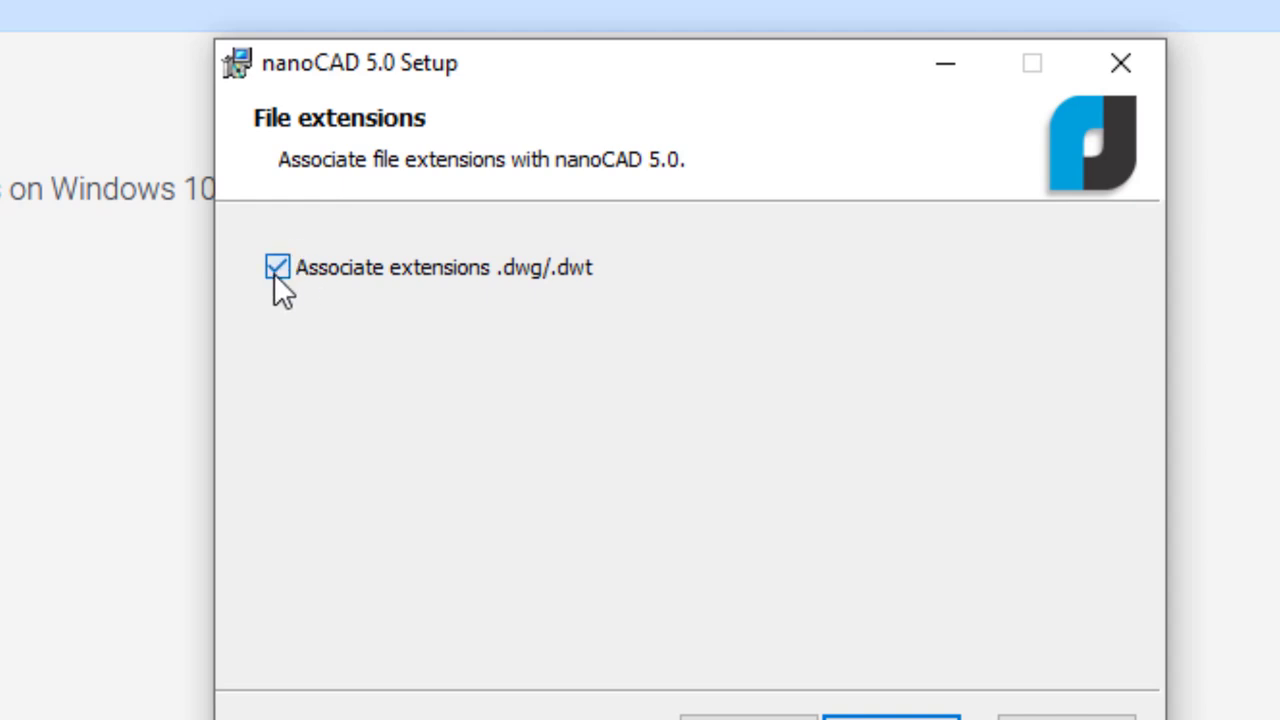
pyautogui.click(276, 274)
pyautogui.click(681, 558)
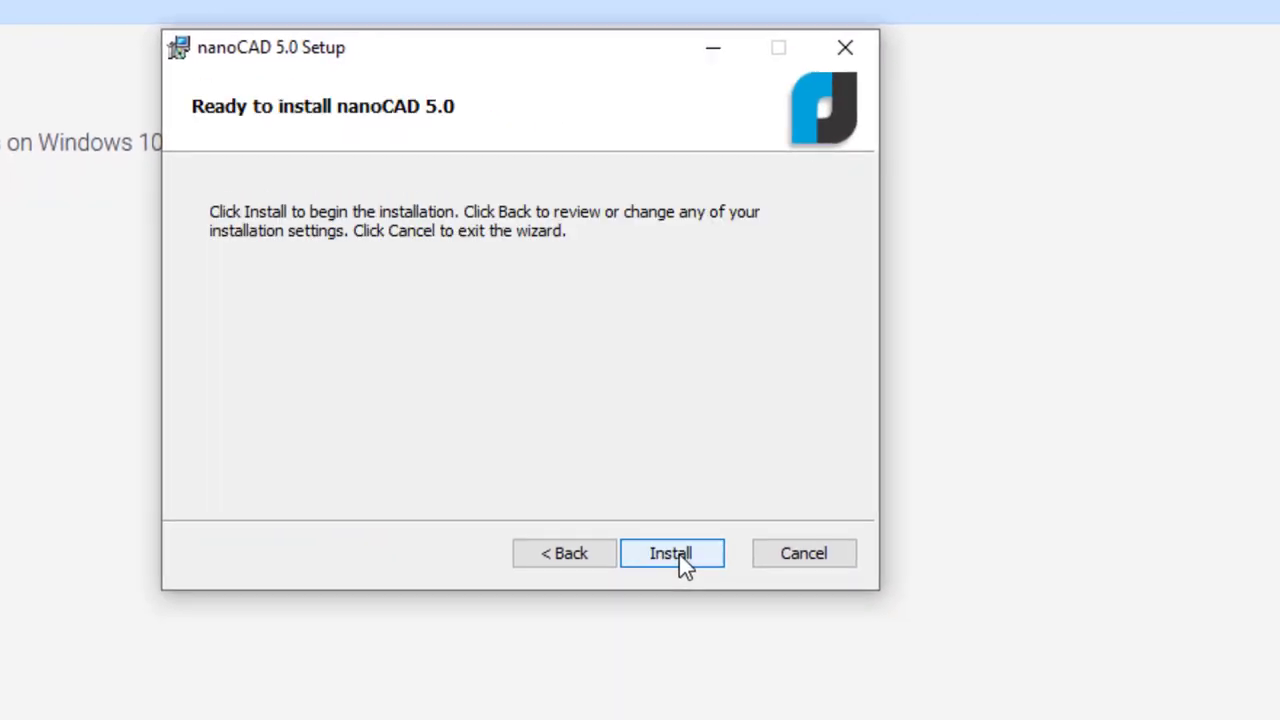
pyautogui.click(679, 554)
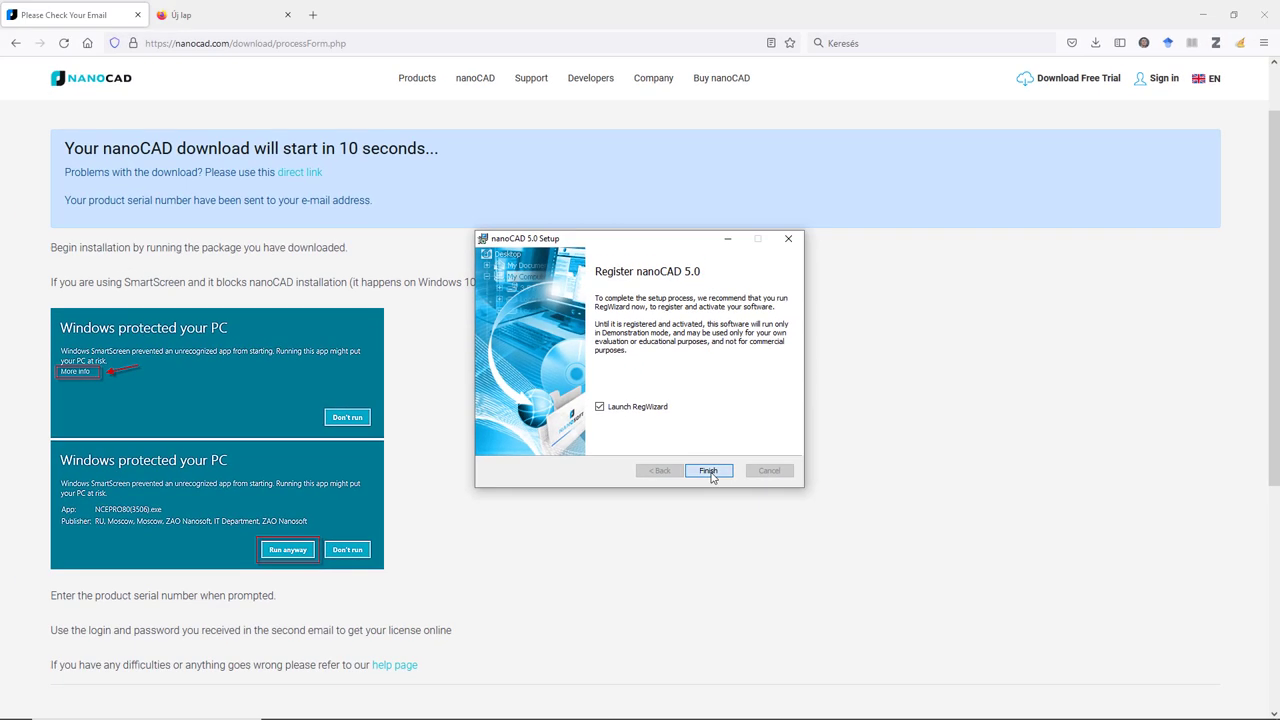
# Launch RegWizard, confirm the entered serial number, and enter your nanocad.com login e-mail.
pyautogui.click(711, 481)
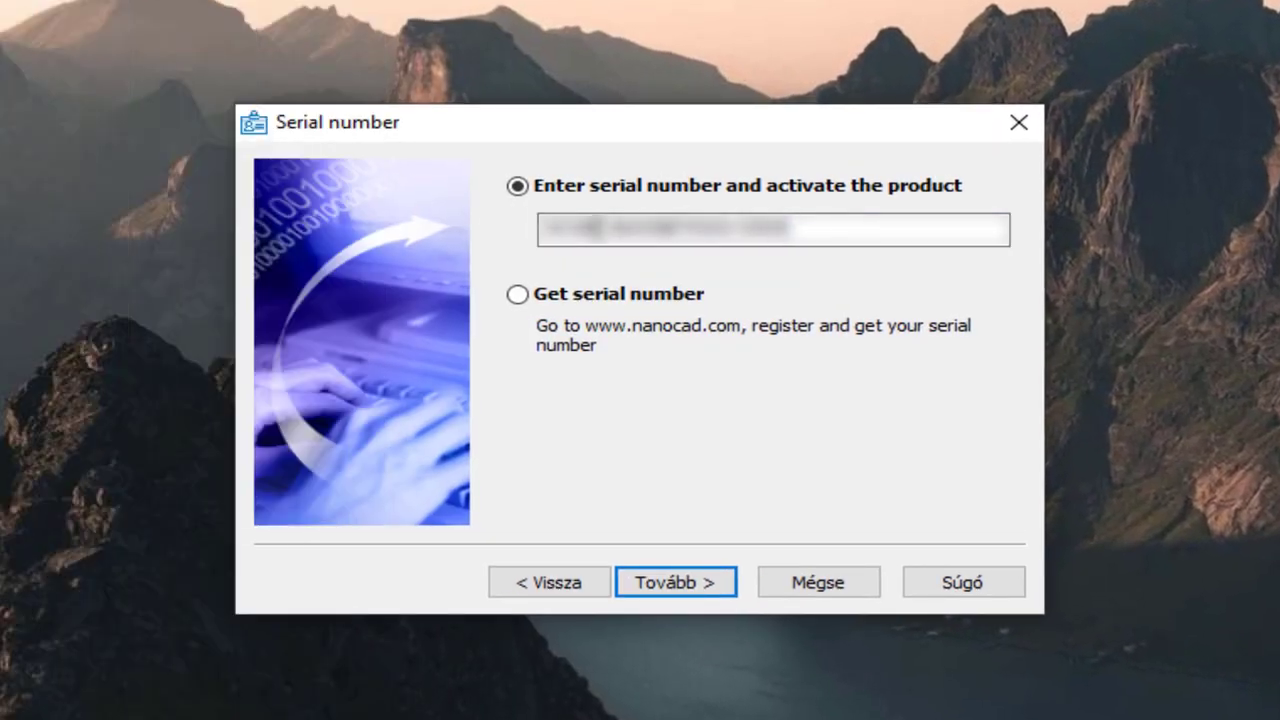
pyautogui.click(681, 582)
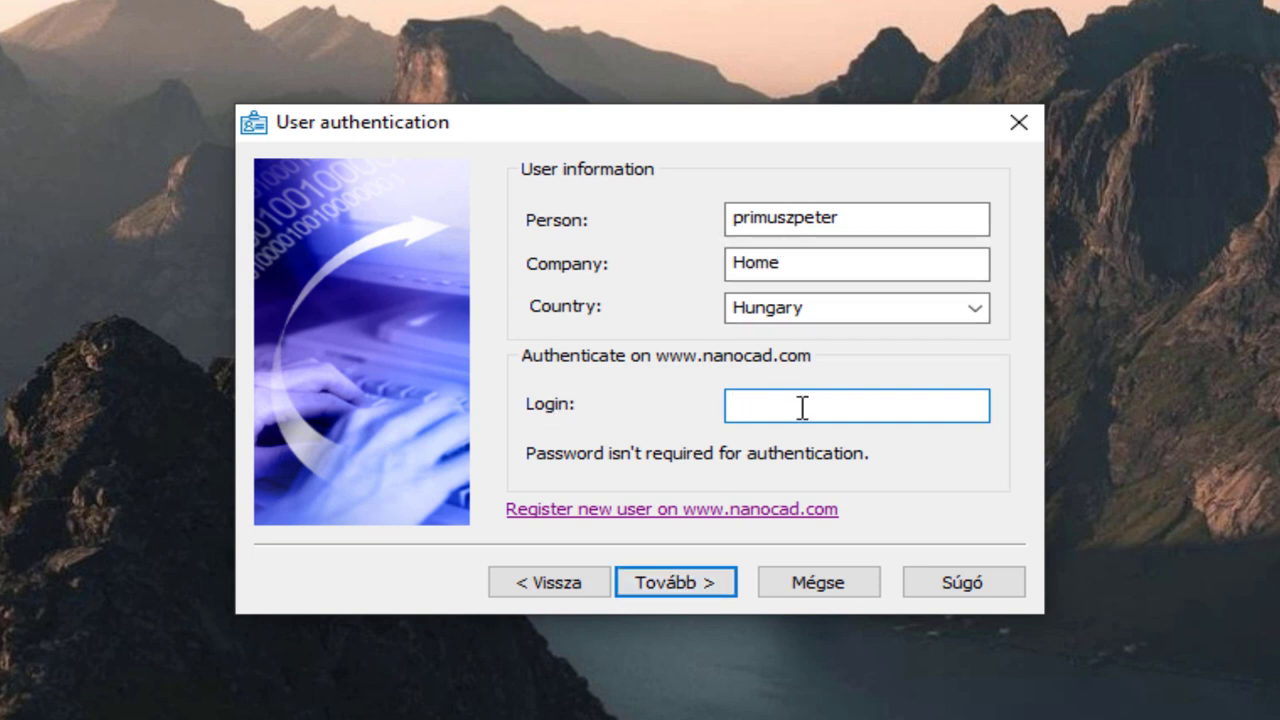
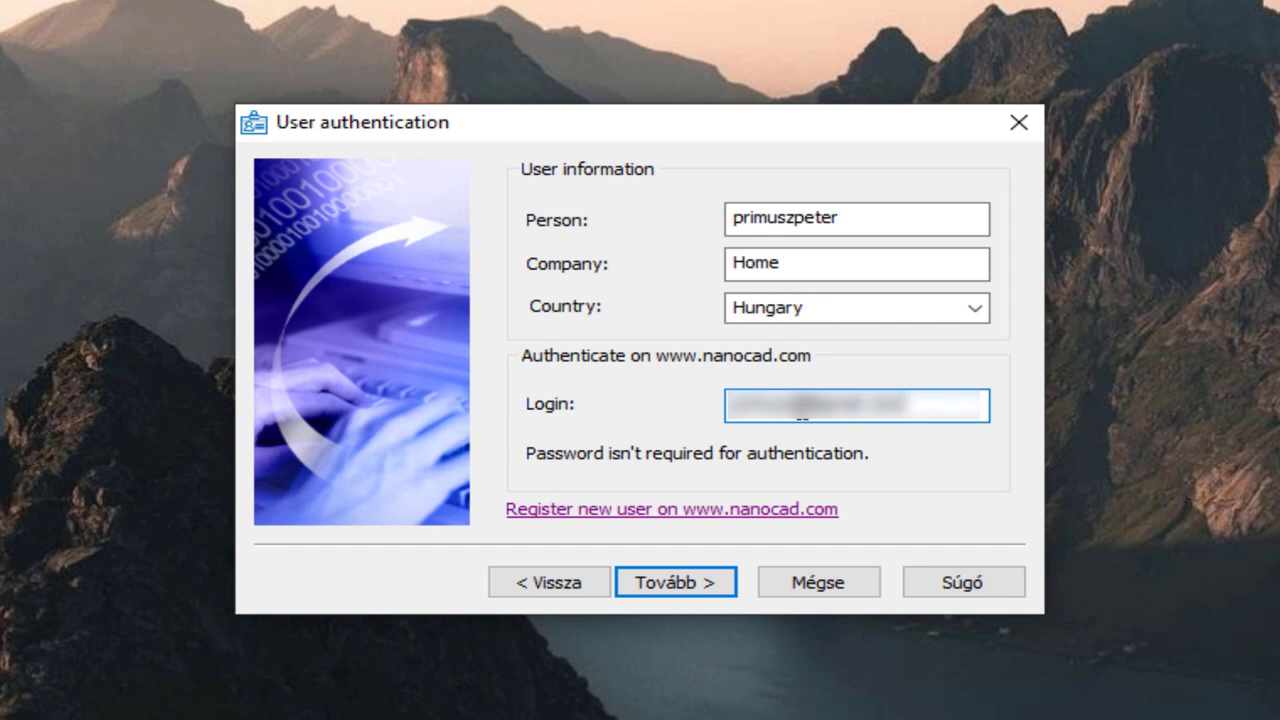
# Submit the registration data, tie the licence to this computer, and activate online.
pyautogui.click(692, 590)
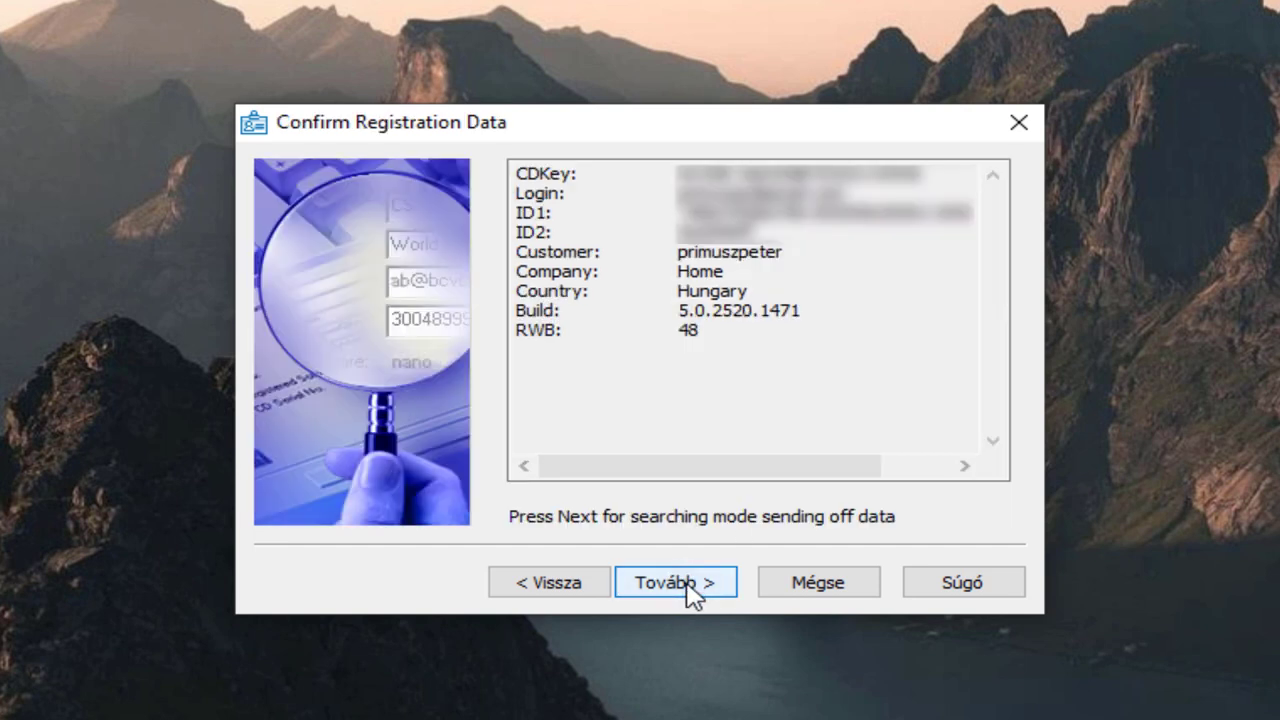
pyautogui.click(697, 589)
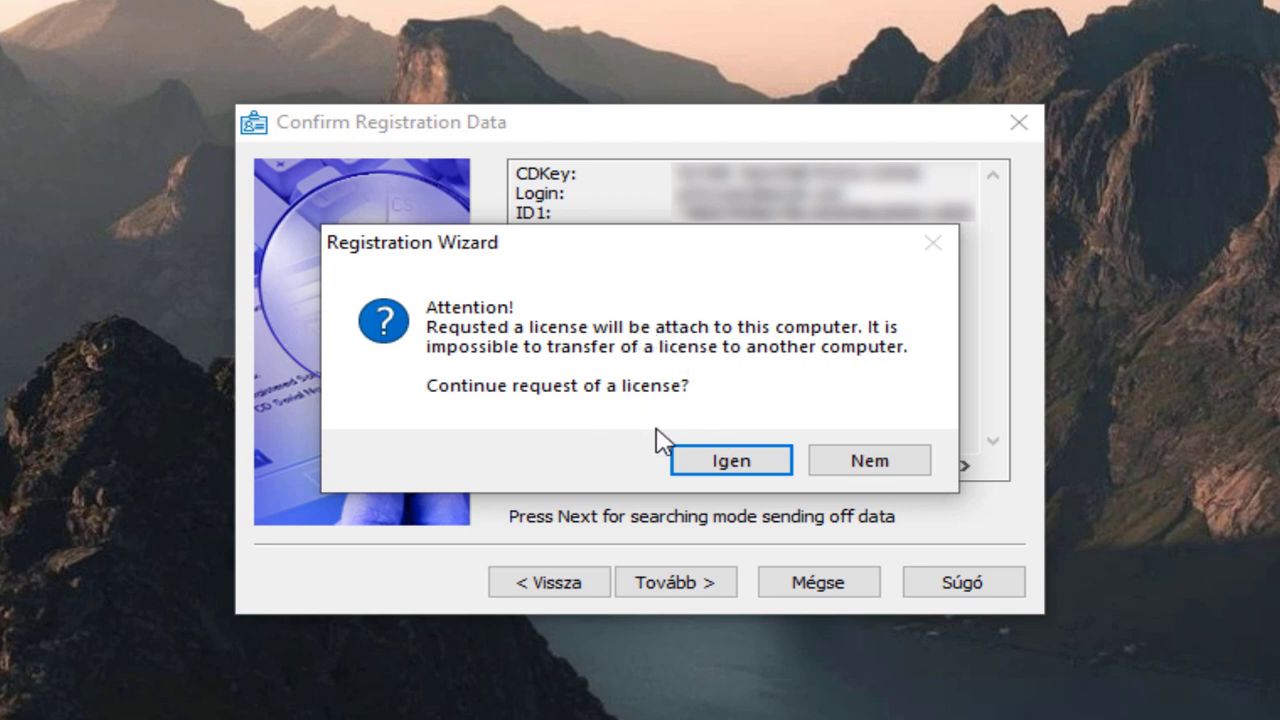
pyautogui.click(735, 460)
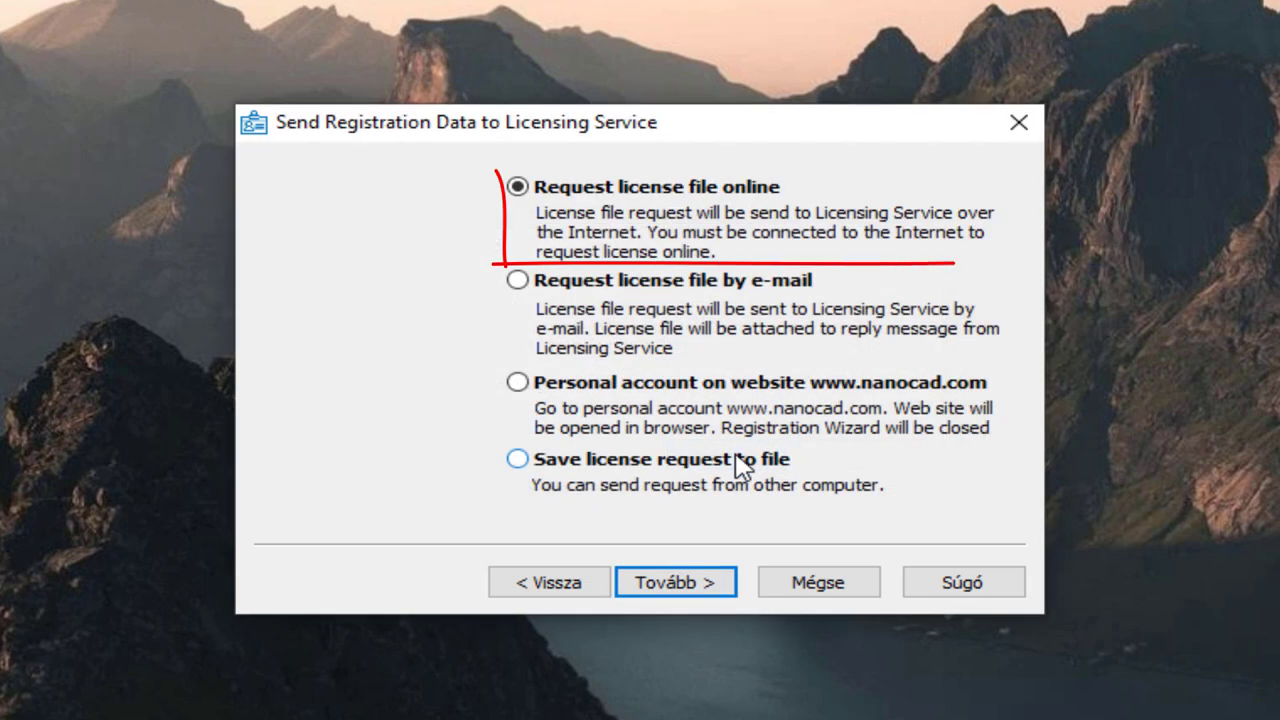
pyautogui.click(710, 580)
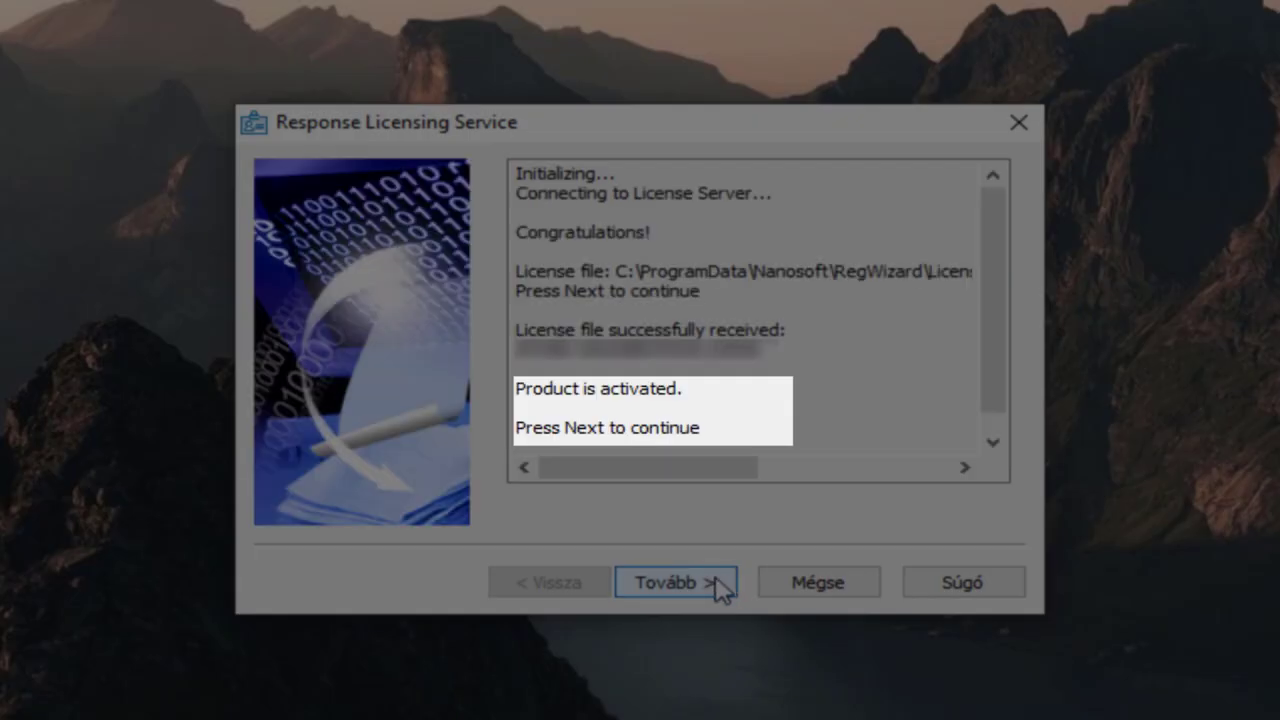
pyautogui.click(690, 590)
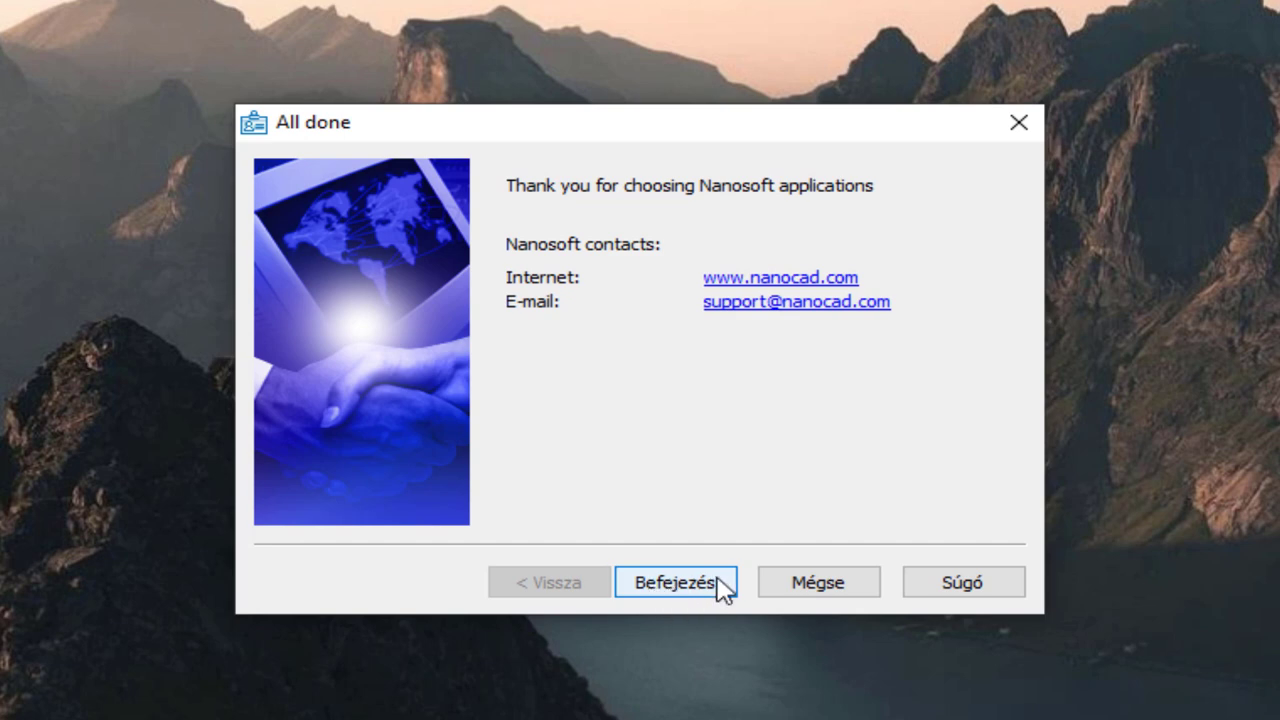
pyautogui.click(717, 580)
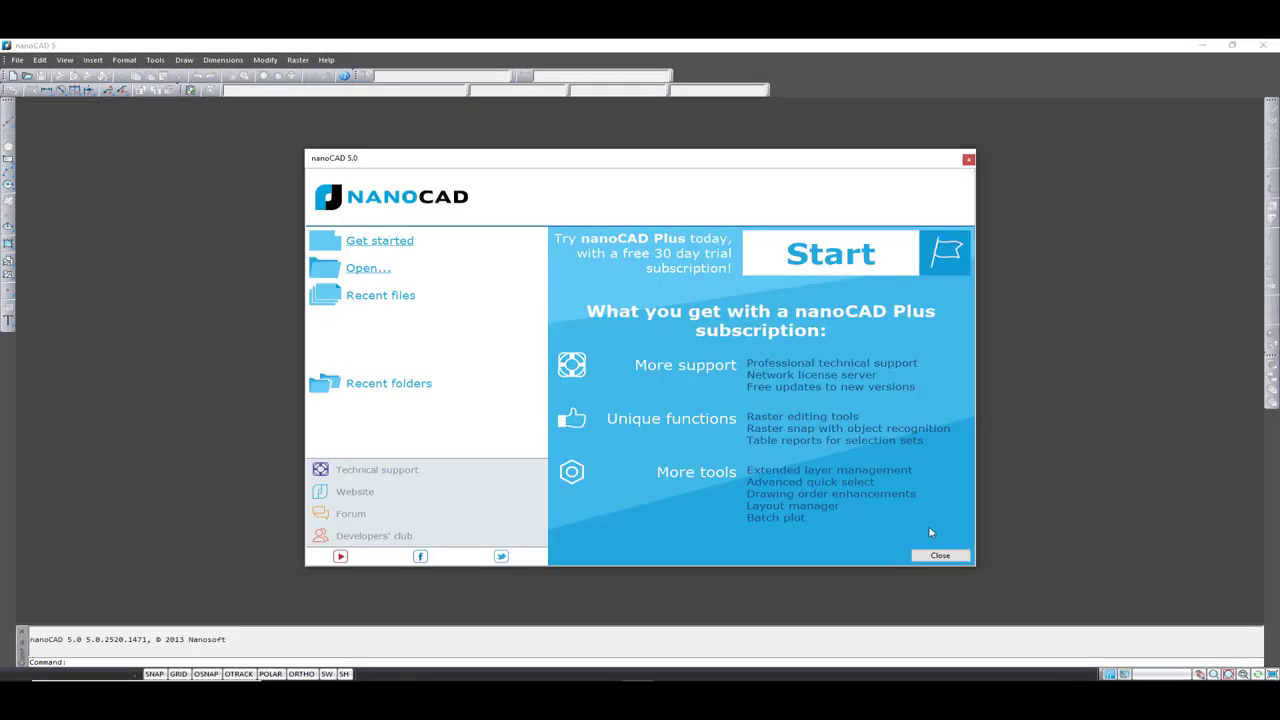
# Close the welcome window and create a new drawing from the Default.dwt template.
pyautogui.click(969, 161)
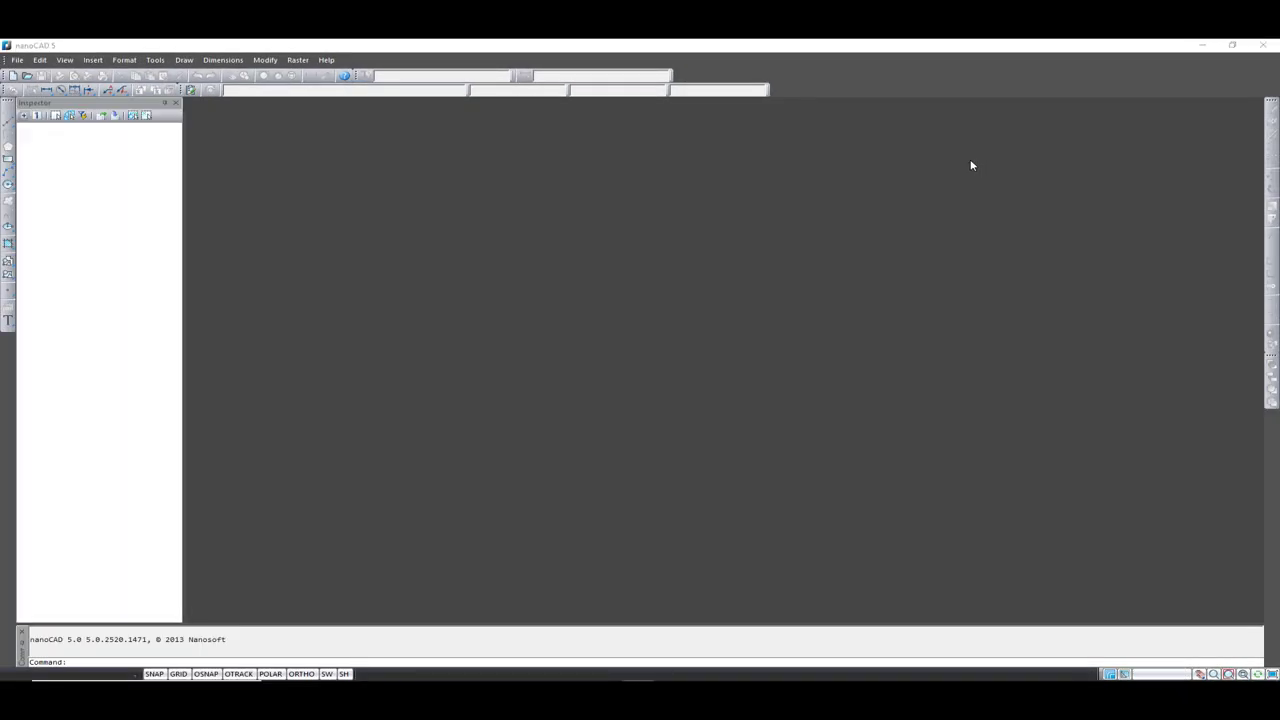
pyautogui.click(14, 77)
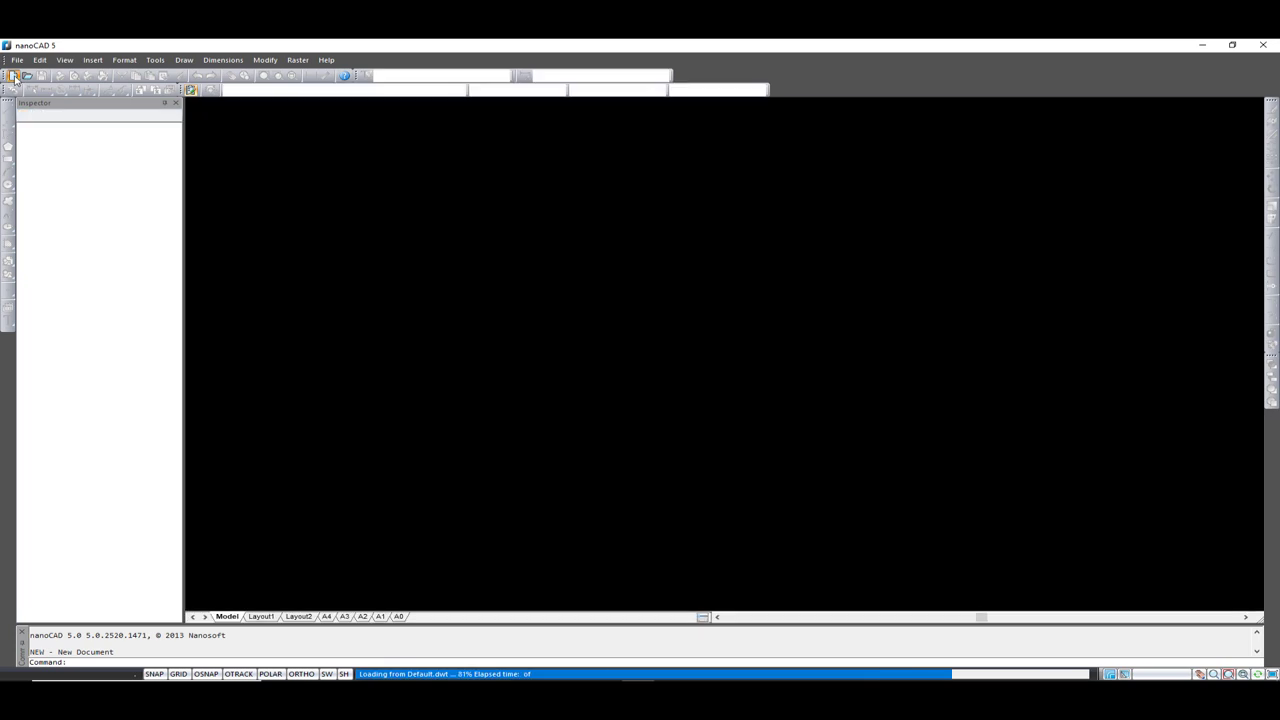